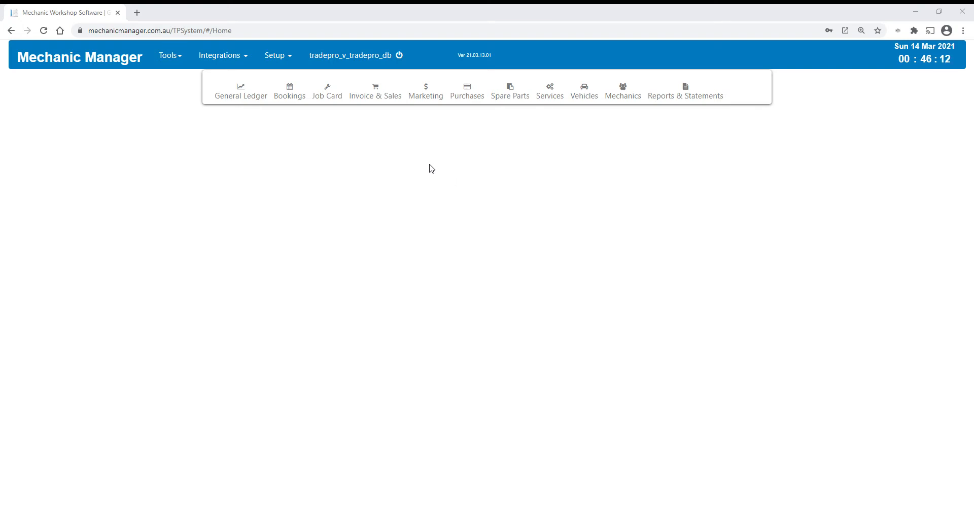
Open the invoice form for a new sales invoice
left_click(392, 95)
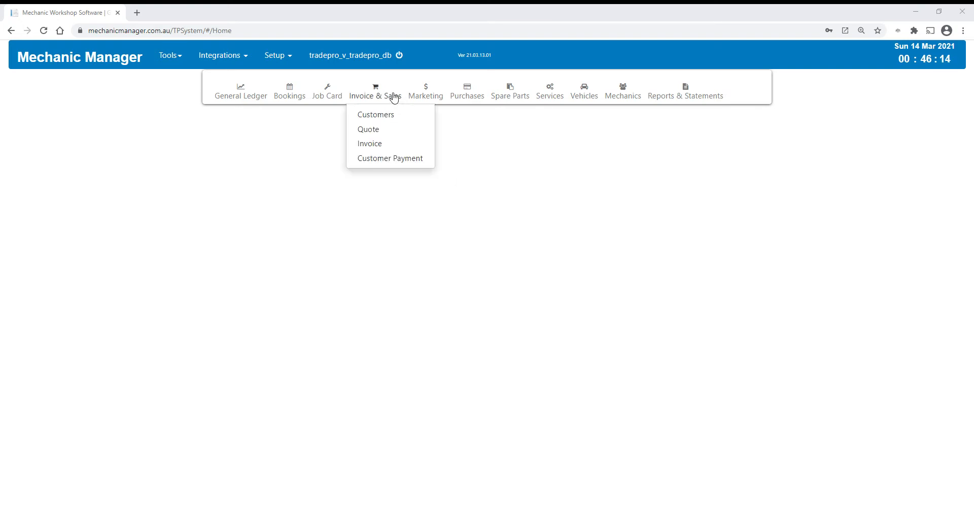
left_click(374, 146)
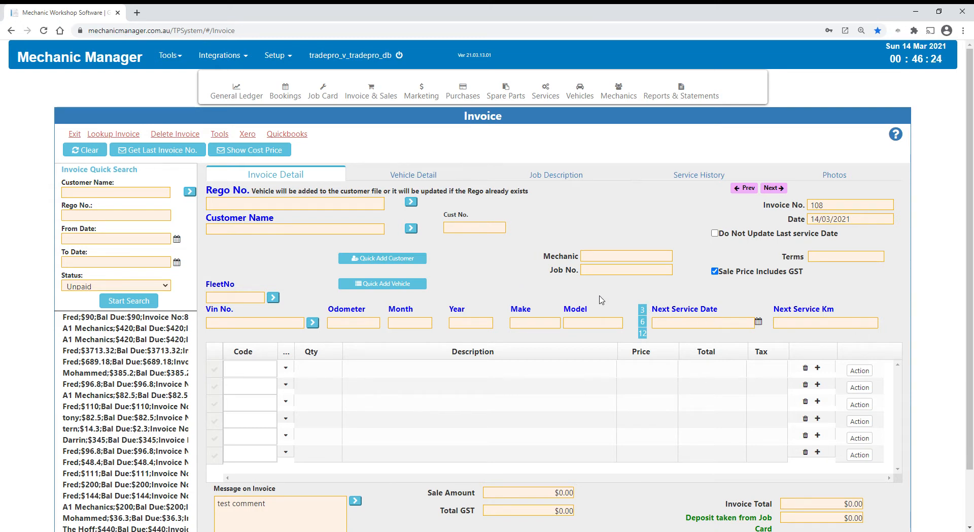
left_click(239, 208)
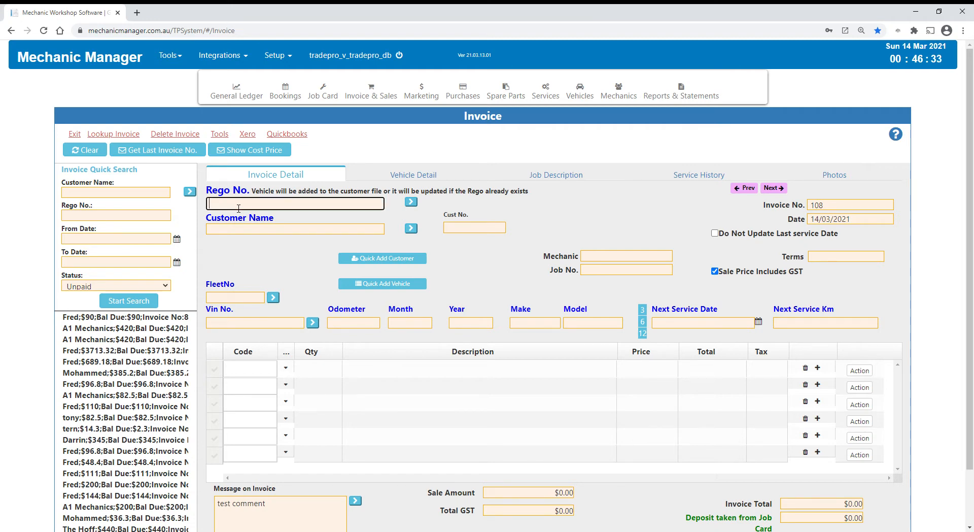
left_click(251, 324)
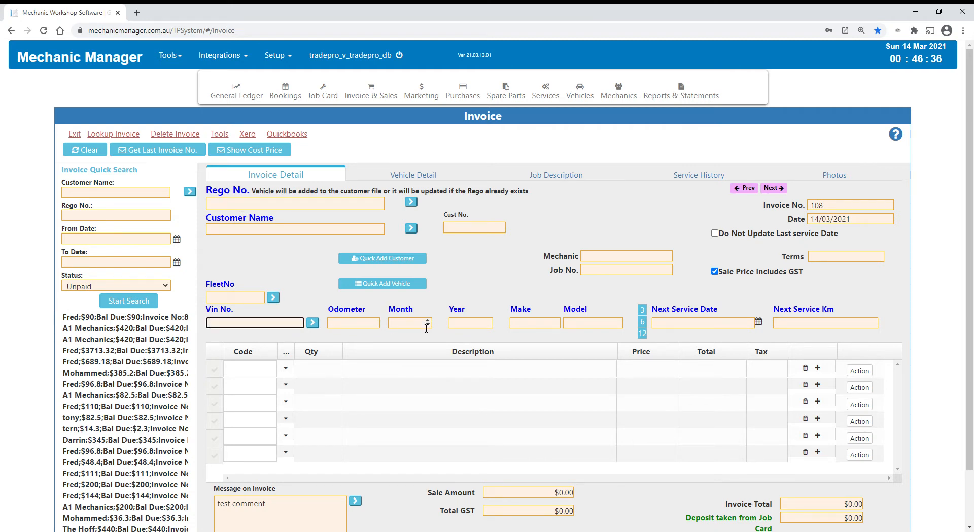
left_click(464, 325)
left_click(536, 328)
left_click(562, 321)
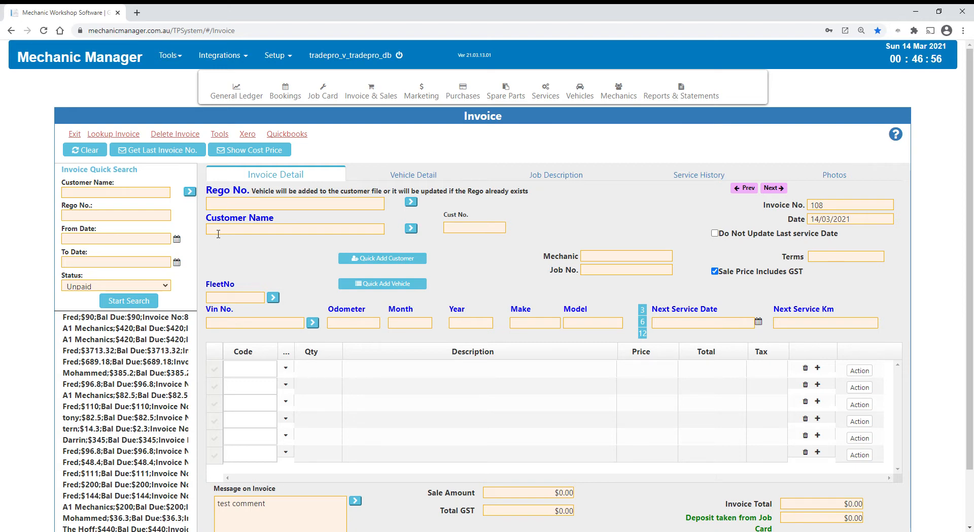
Search the vehicle registrations for "a" and load the Ford Forte ABC-123 with its customer into the invoice
left_click(221, 205)
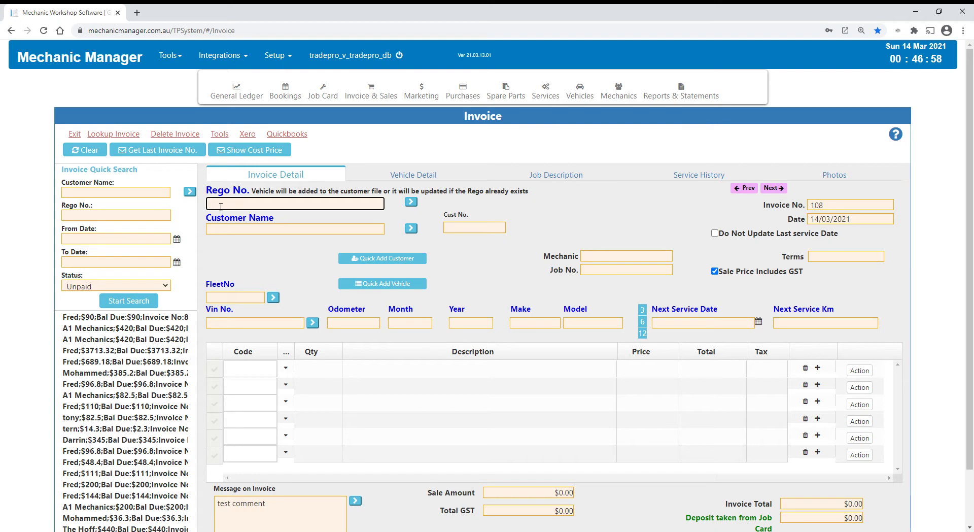
type("a")
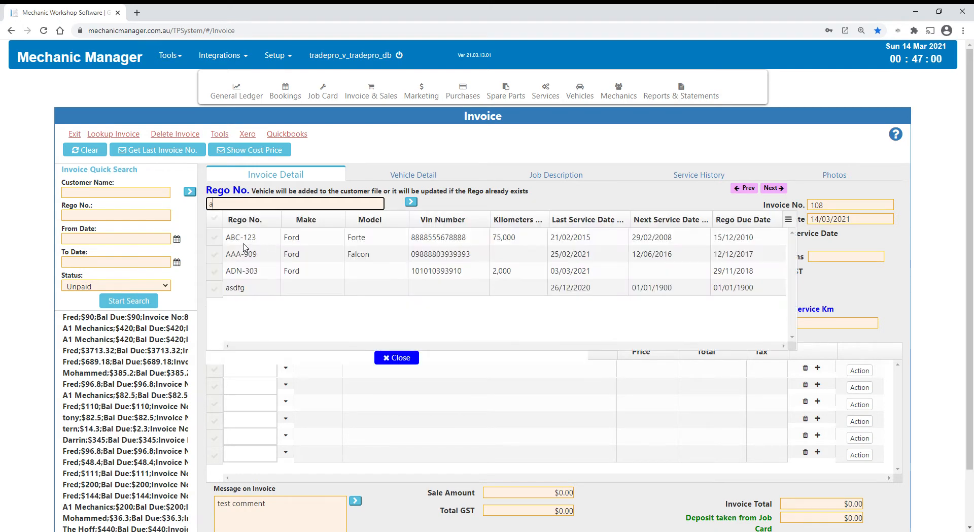
left_click(235, 242)
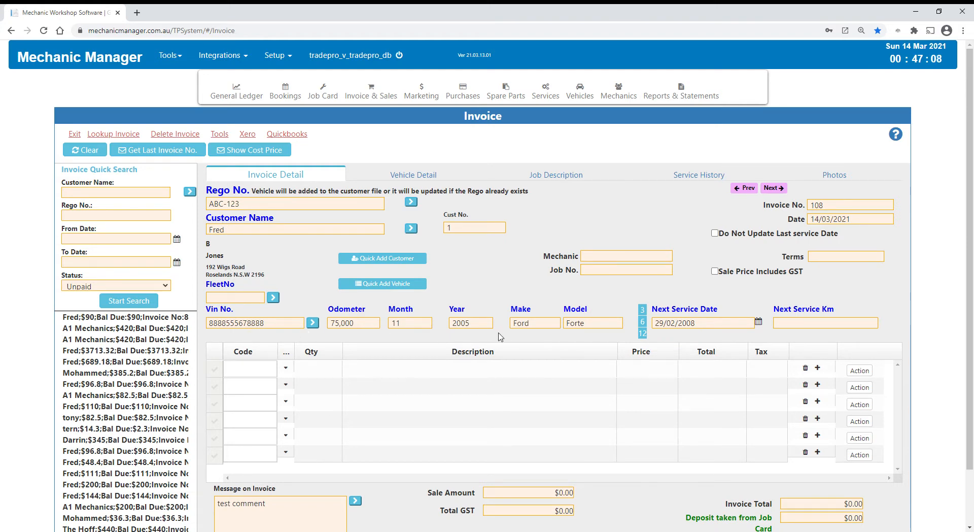
Try the 12-month next service interval, and set the next service date to 14/03/2021
left_click(646, 335)
left_click(860, 223)
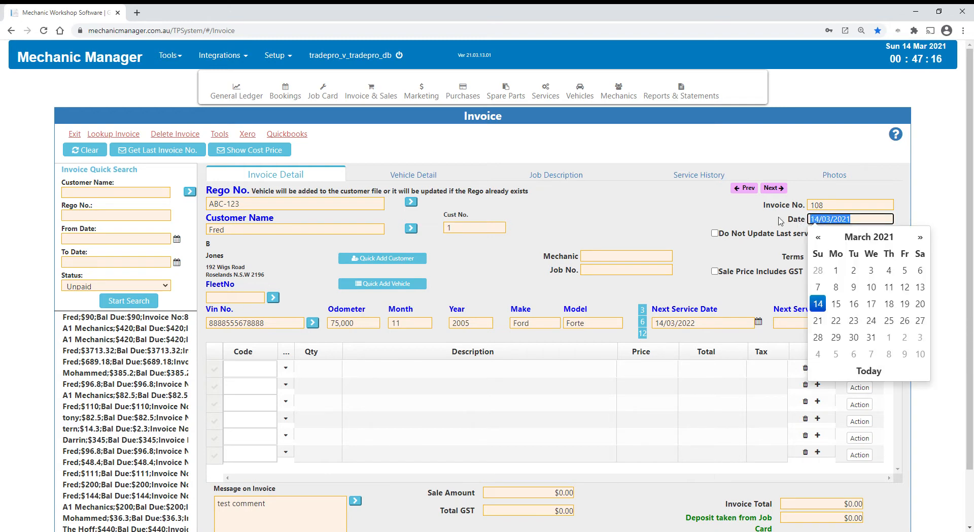
left_click(665, 209)
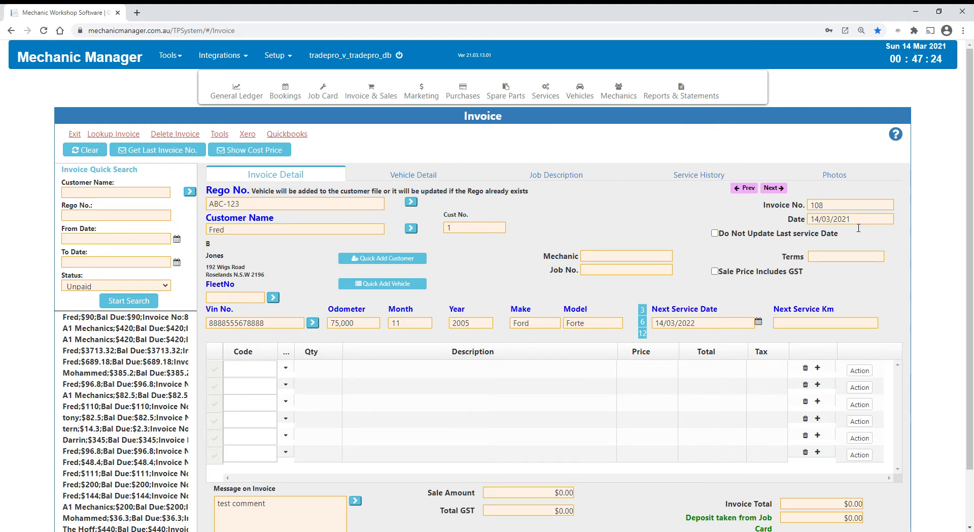
left_click(701, 329)
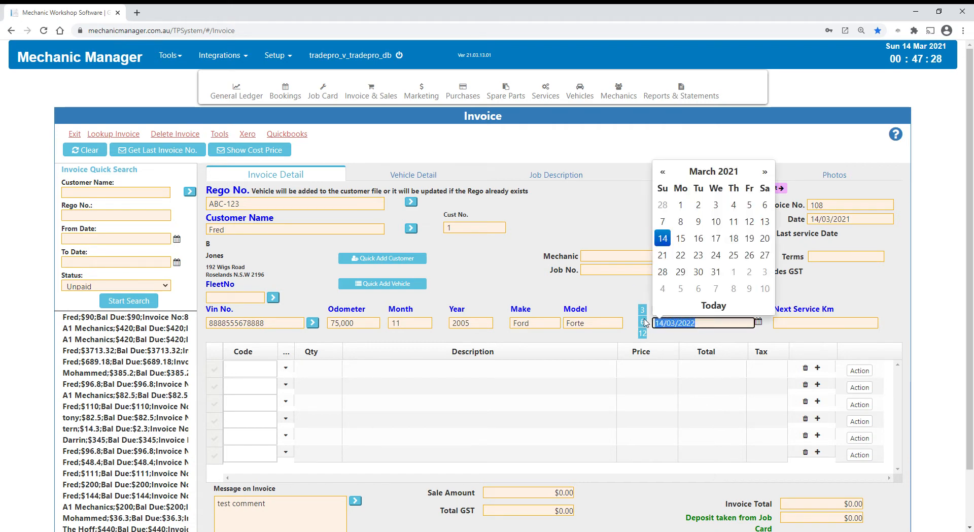
left_click(603, 283)
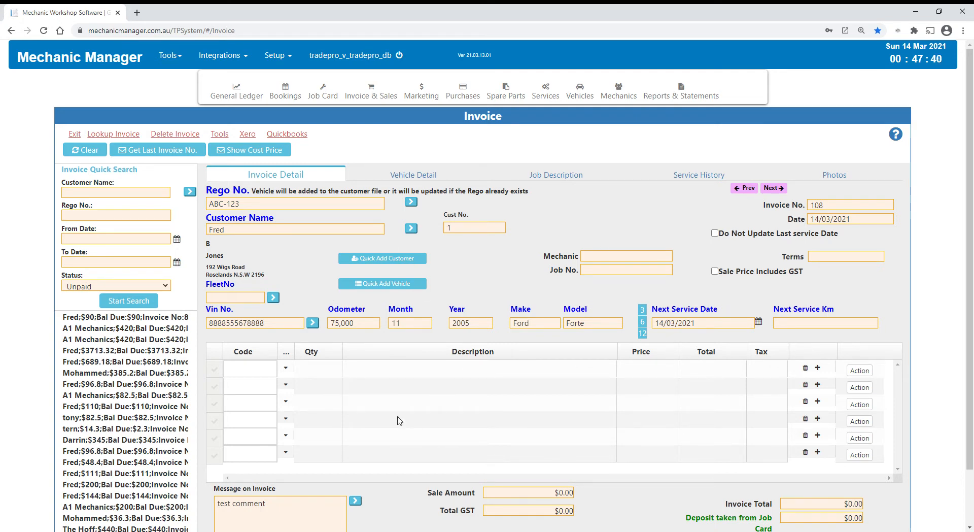
Enter "labour" as the description of the first invoice line
left_click(327, 372)
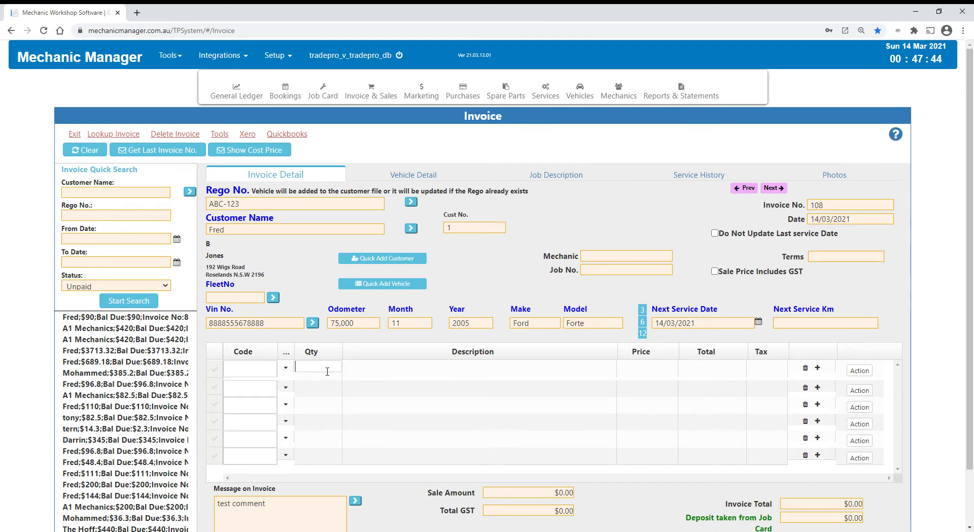
left_click(418, 376)
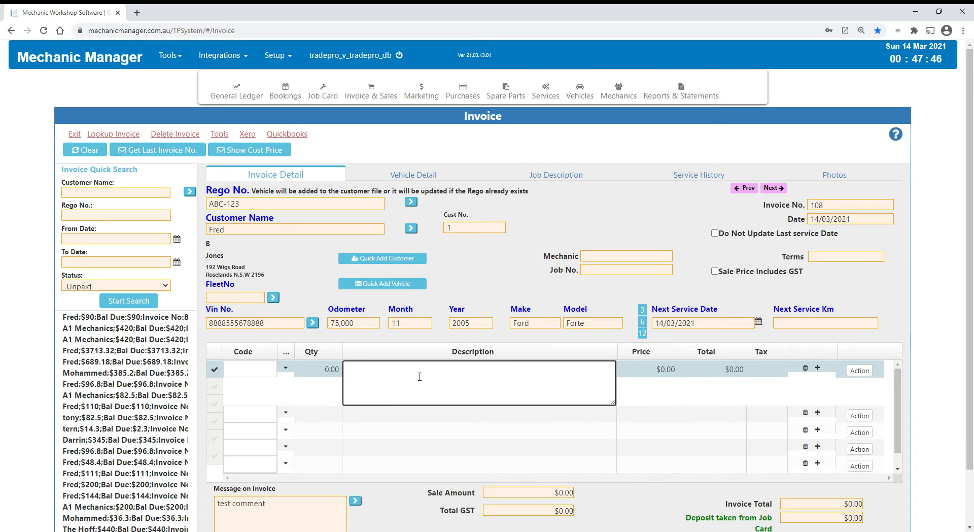
type("logur")
key("BackSpace")
key("BackSpace")
key("BackSpace")
type("abour")
Give the labour line a quantity of 1 and a price of $100, and make the sale price include GST
left_click(336, 374)
type("1")
left_click(676, 375)
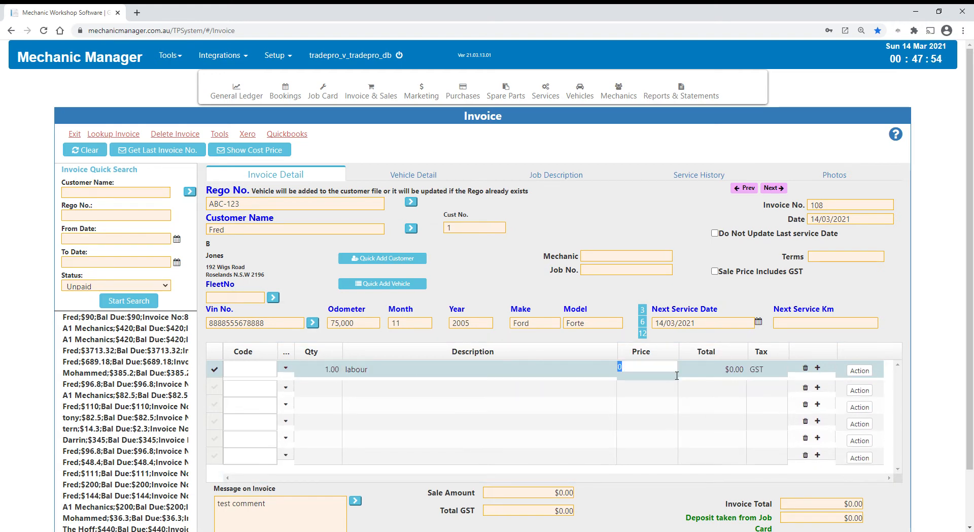
type("10")
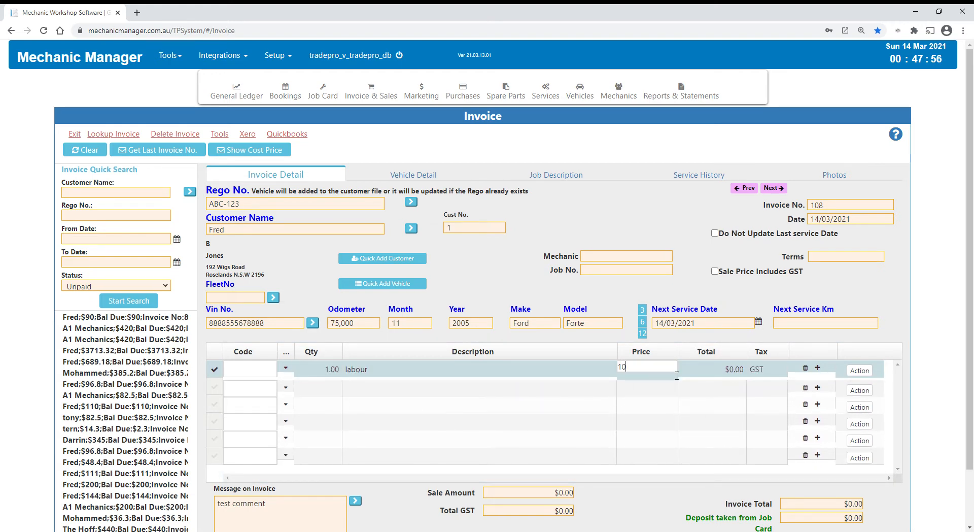
type("0")
key("Return")
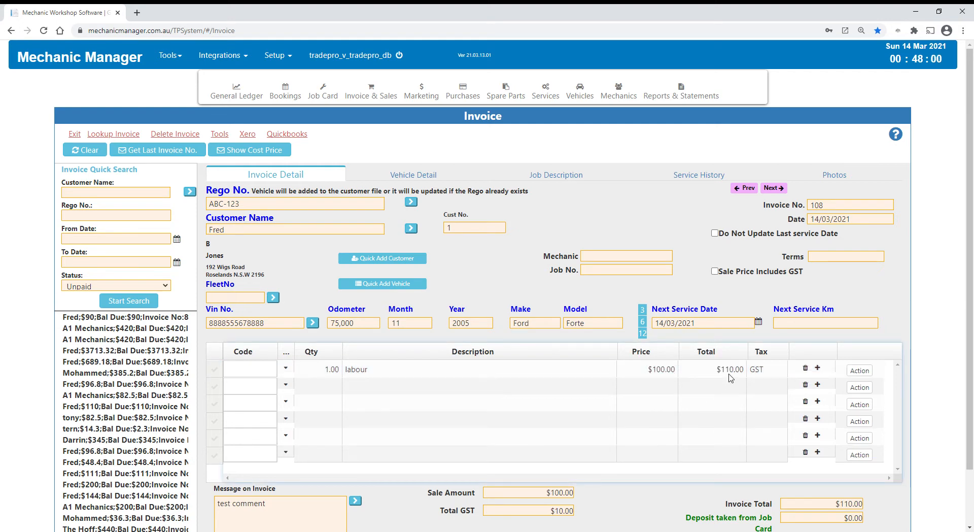
left_click(715, 272)
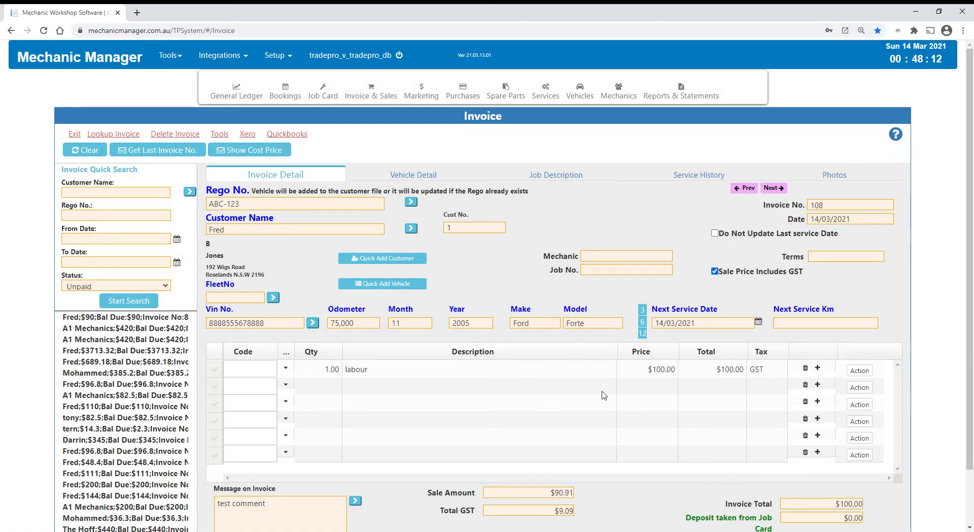
Search the product codes for "a" on the second invoice line and add part A360, the panel air filter
left_click(253, 386)
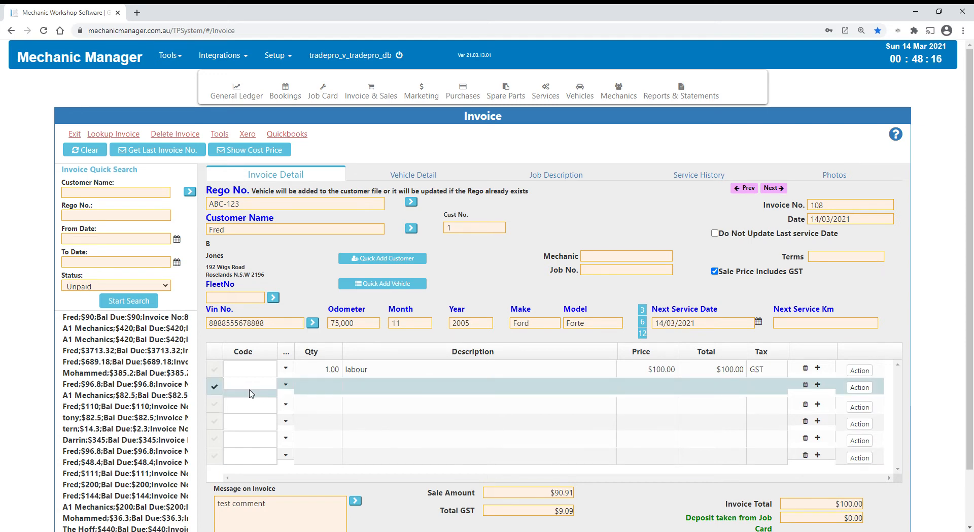
type("a")
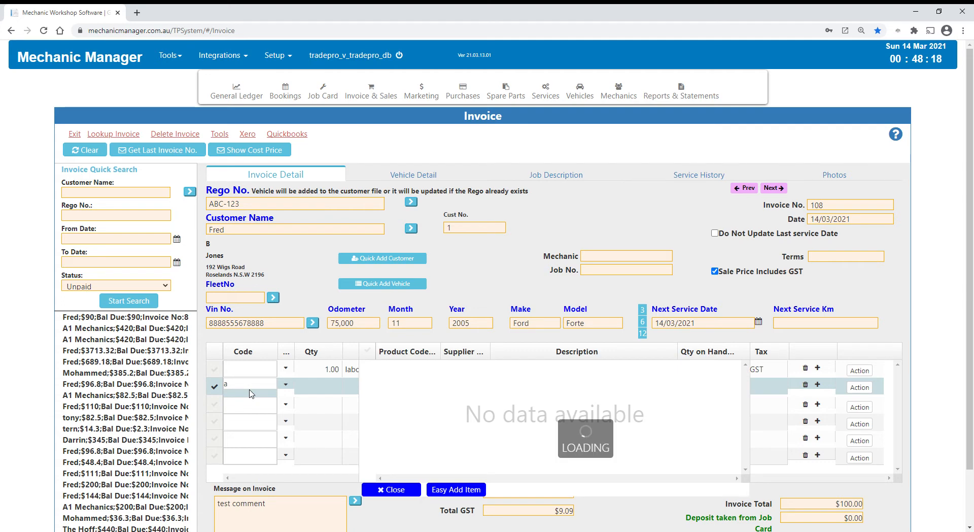
left_click(397, 406)
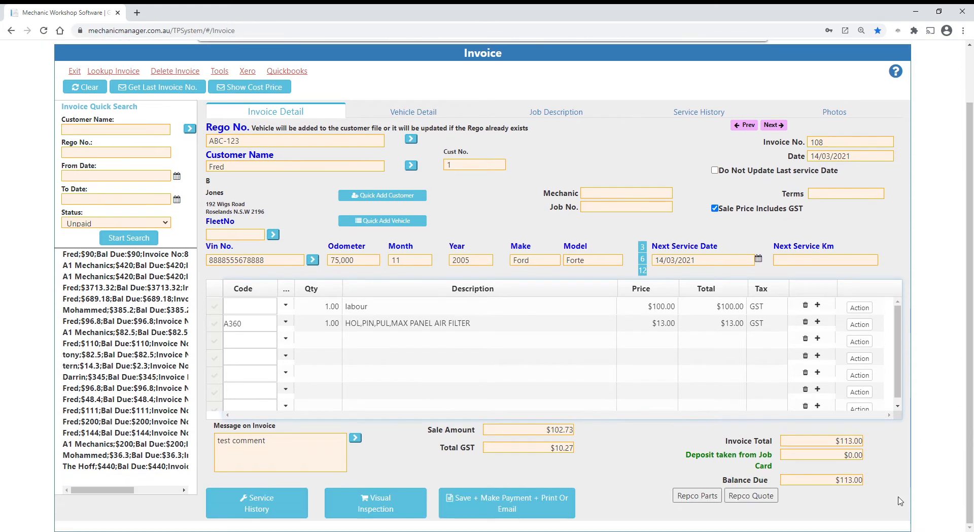
Allocate the full $113.00 to Mastercard in the invoice payment form, and close the form without saving
scroll(902, 501, "down", 2)
scroll(597, 430, "up", 2)
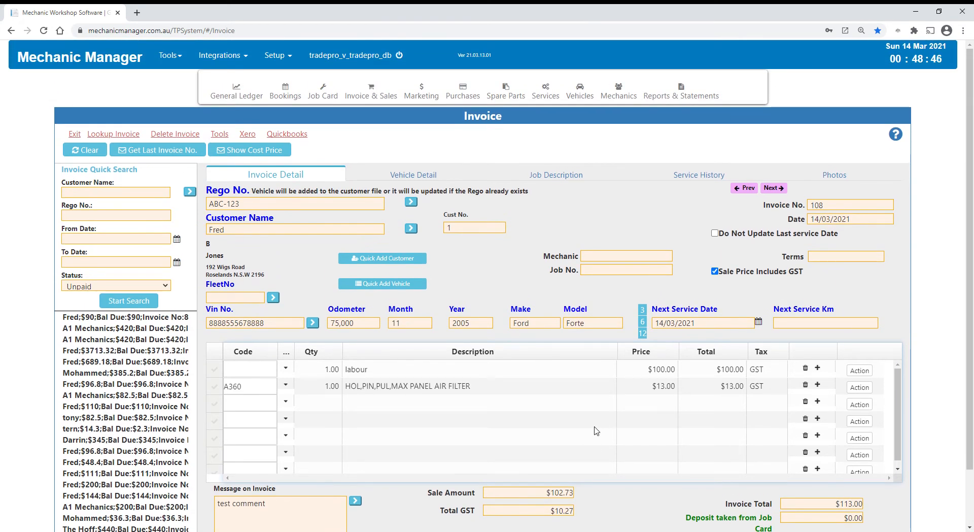
scroll(597, 430, "down", 1)
scroll(643, 502, "down", 2)
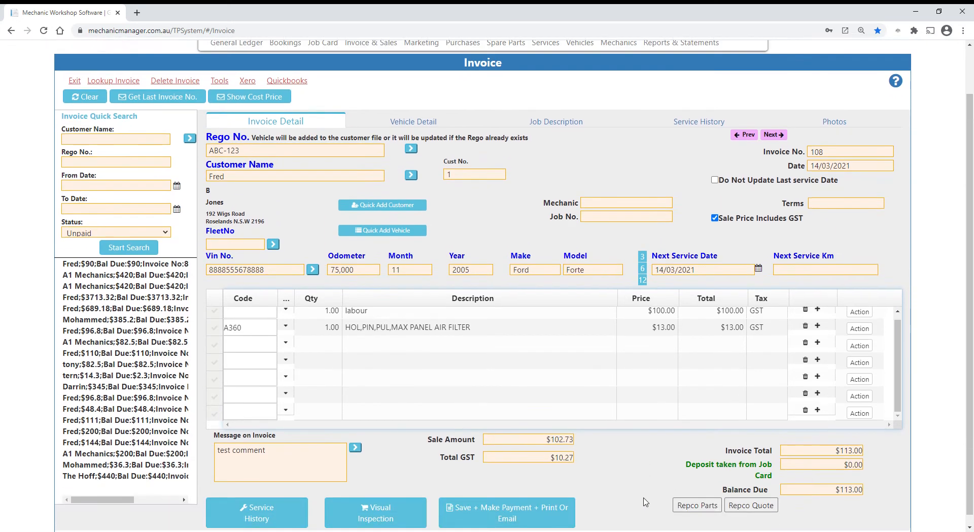
scroll(643, 503, "up", 2)
scroll(644, 501, "down", 2)
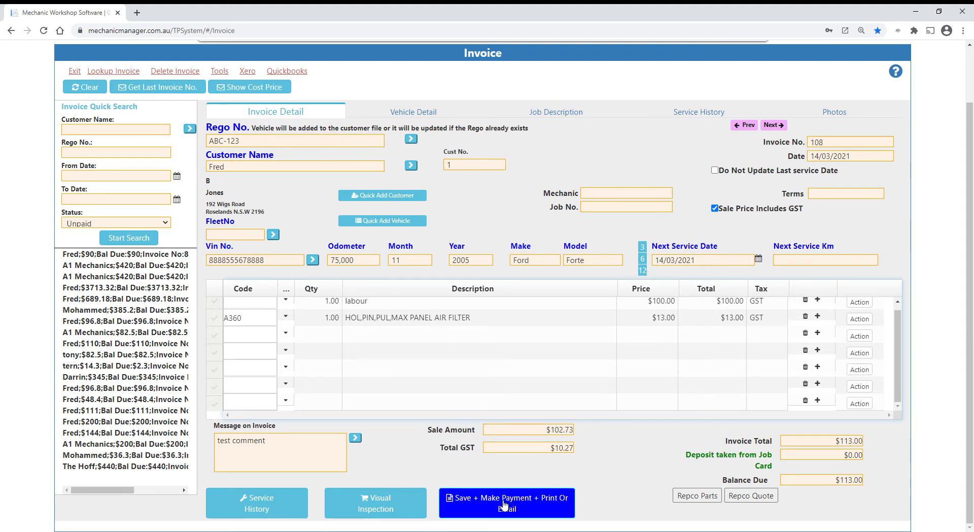
left_click(472, 513)
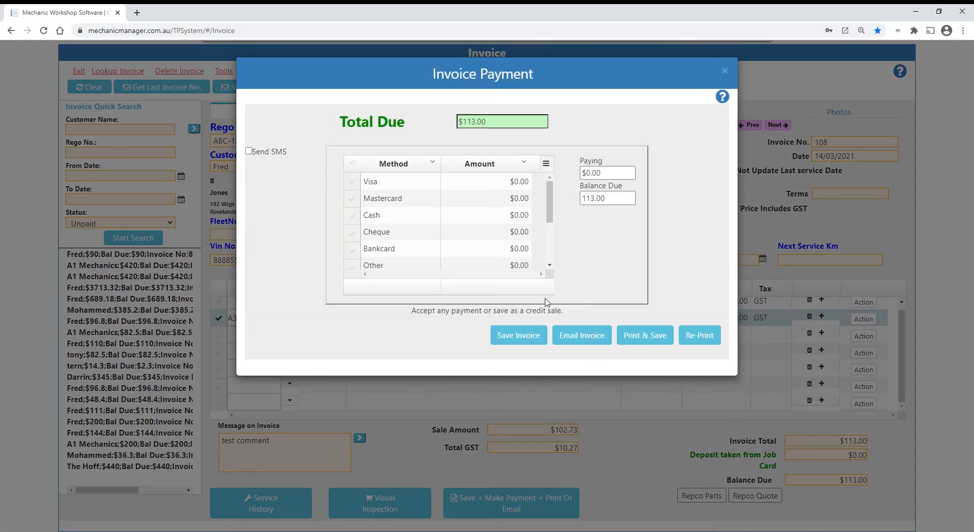
left_click(497, 201)
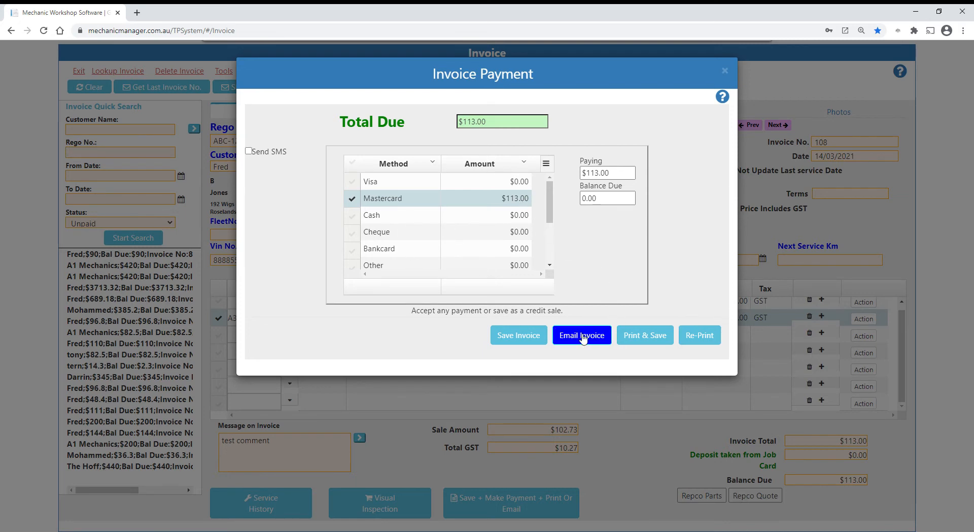
left_click(725, 71)
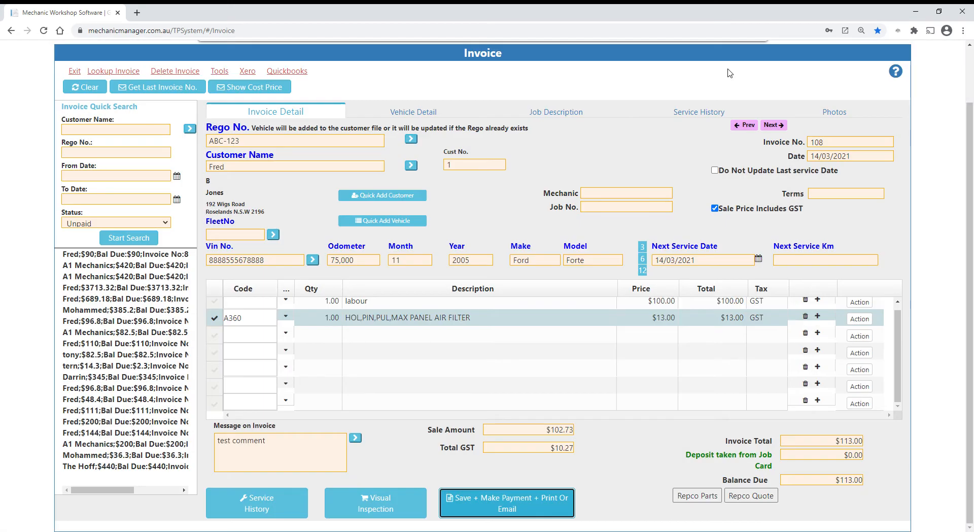
Review the service history of vehicle ABC-123 and open the first past invoice listed there
left_click(258, 502)
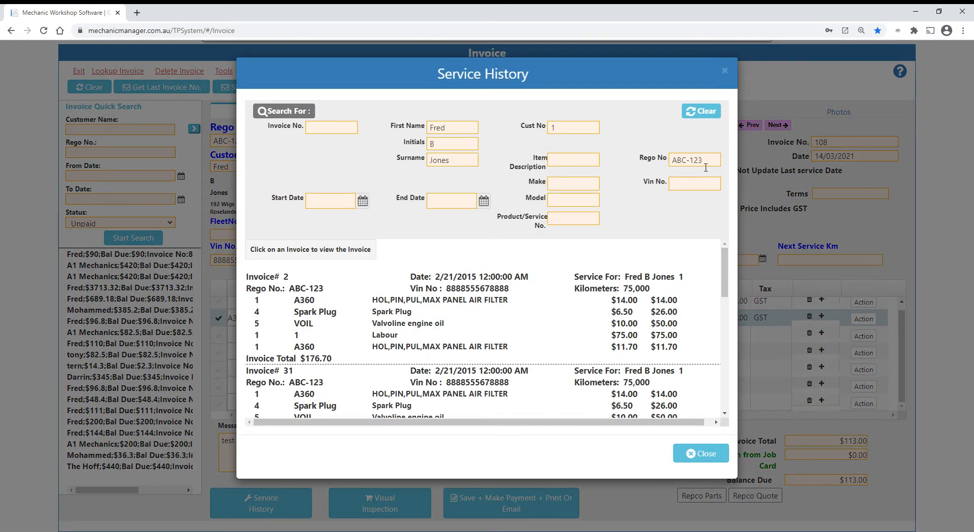
scroll(477, 339, "down", 10)
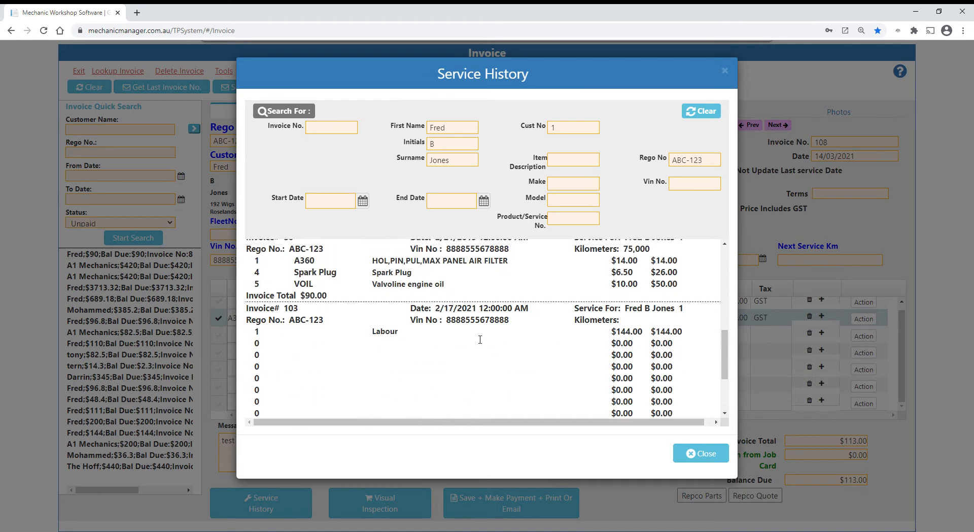
scroll(477, 339, "up", 10)
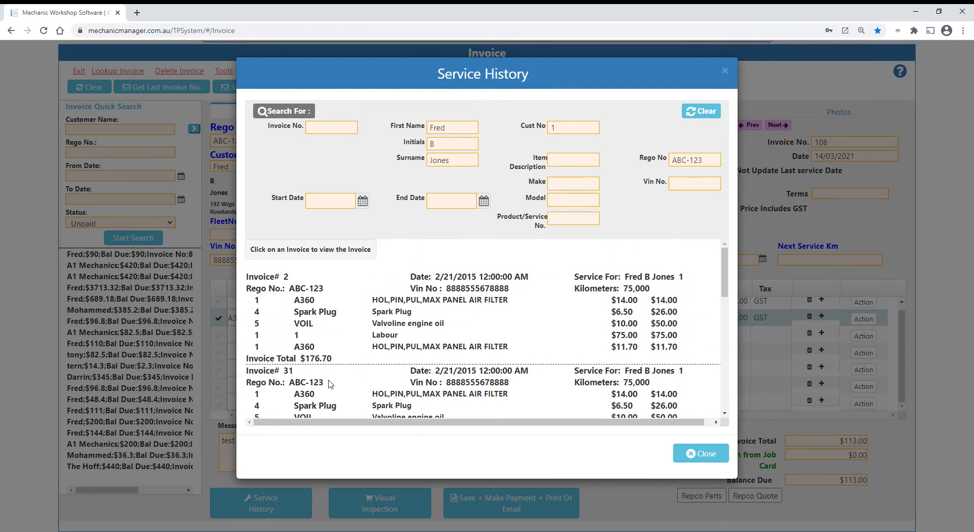
left_click(312, 311)
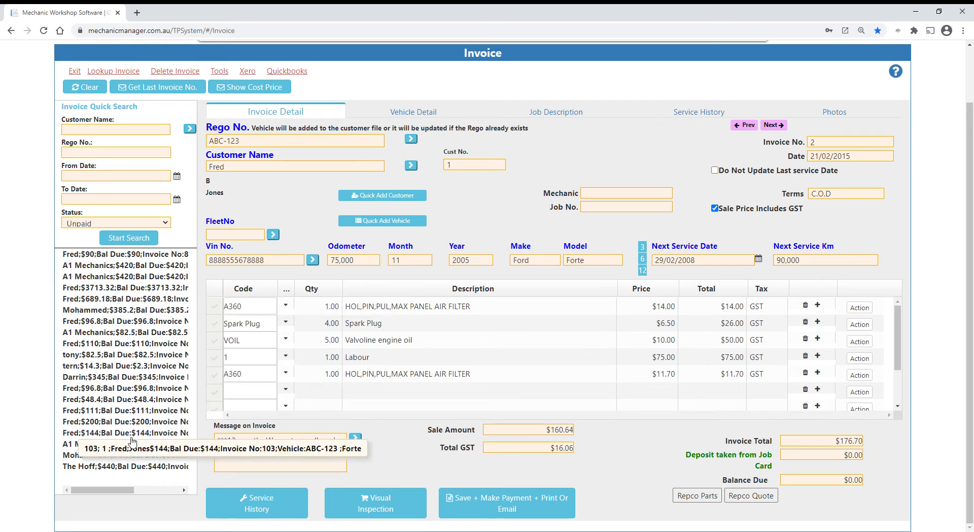
Open the first invoice in the unpaid quick search results, and activate the quick search field for the registration number
left_click(113, 255)
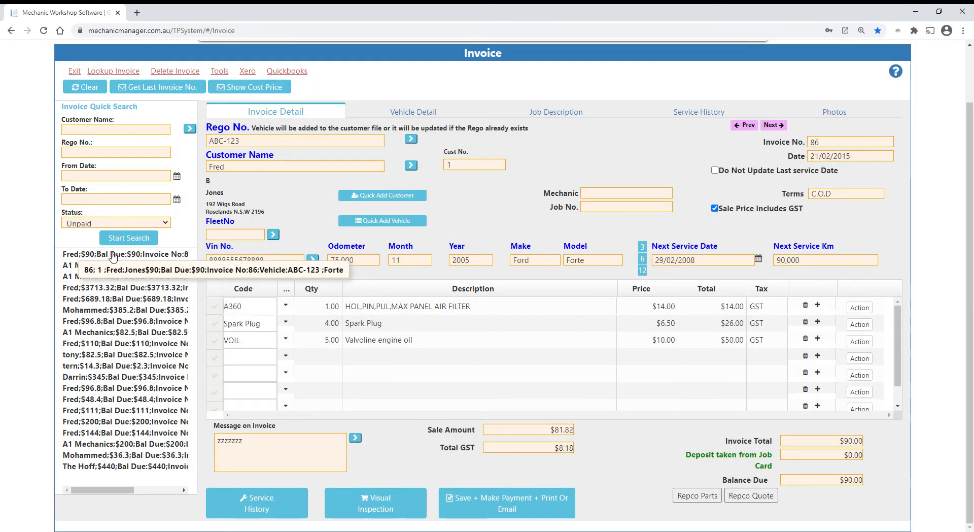
double_click(835, 144)
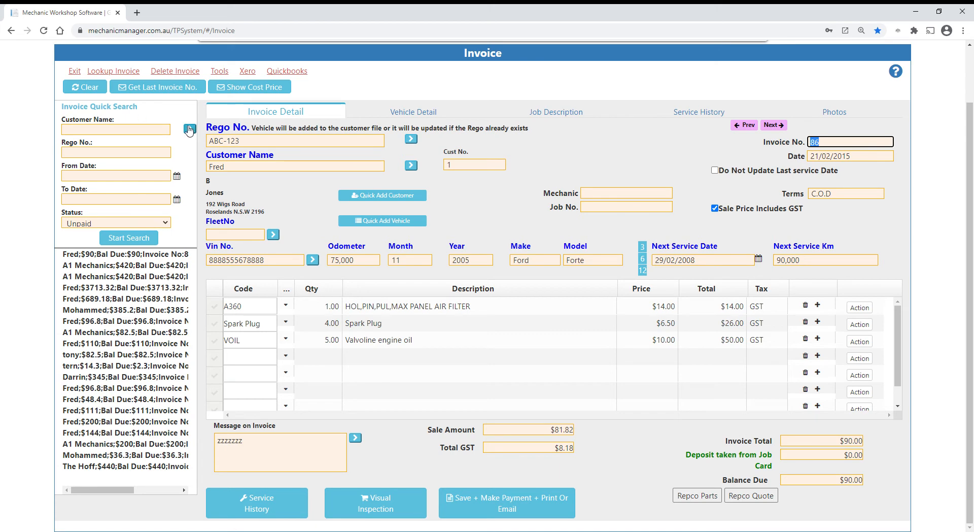
left_click(127, 72)
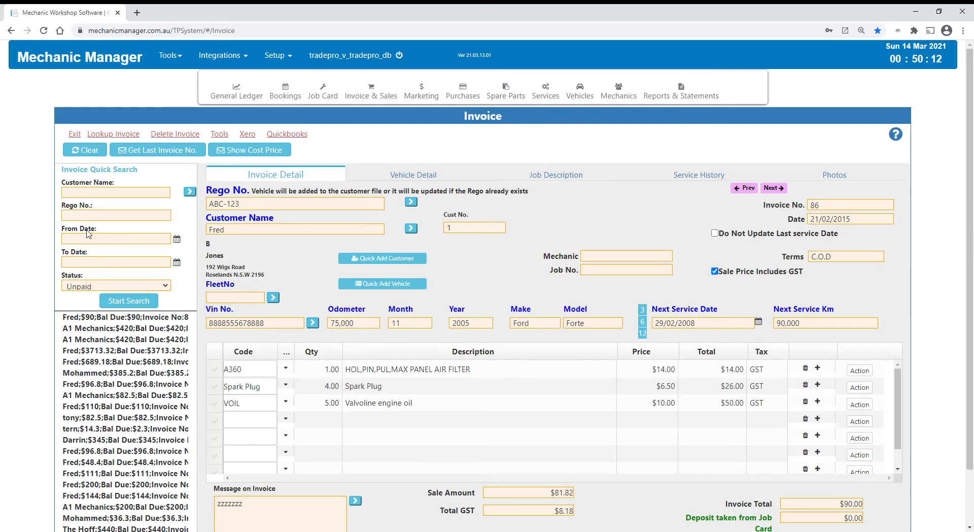
left_click(83, 218)
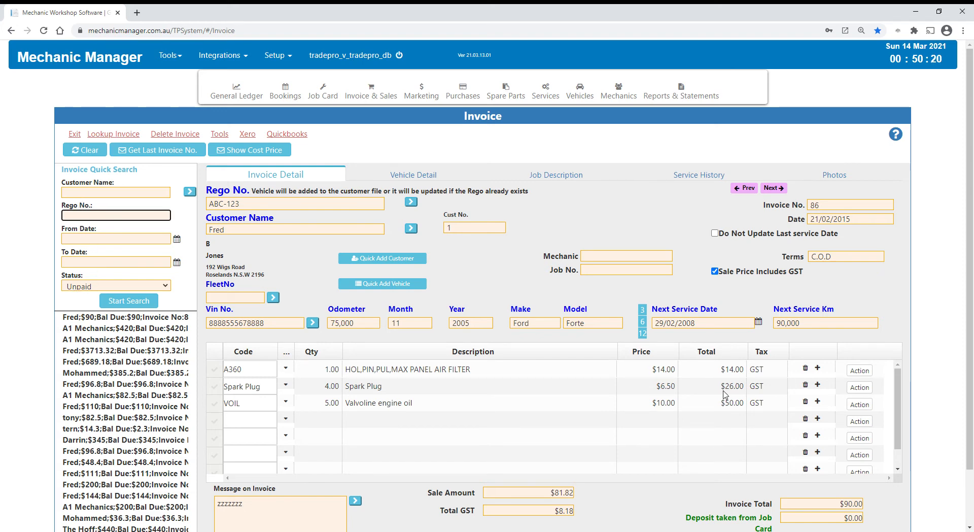
In the invoice's visual inspection, mark Alternator as Good, Battery as Needs Attention and Fan Belt as Urgent, and close it without saving
left_click(99, 287)
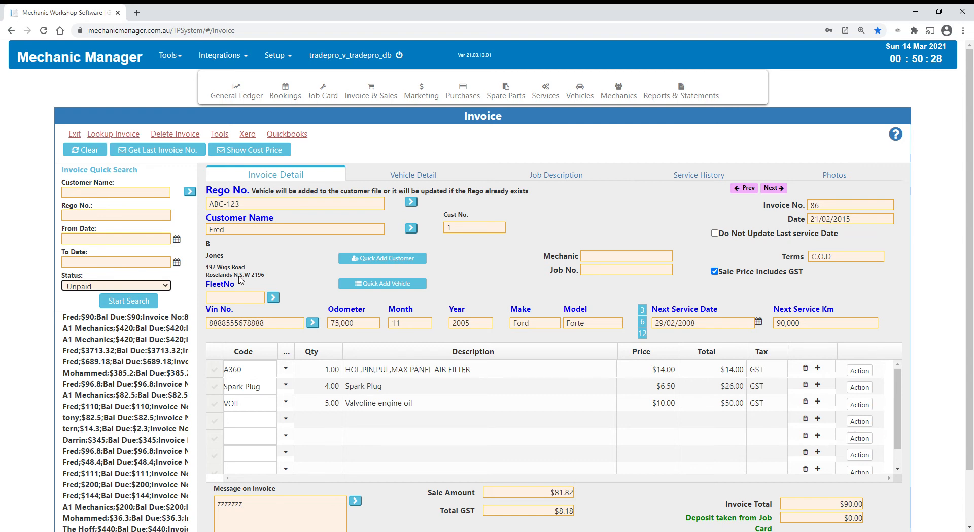
scroll(416, 510, "down", 1)
scroll(383, 490, "down", 1)
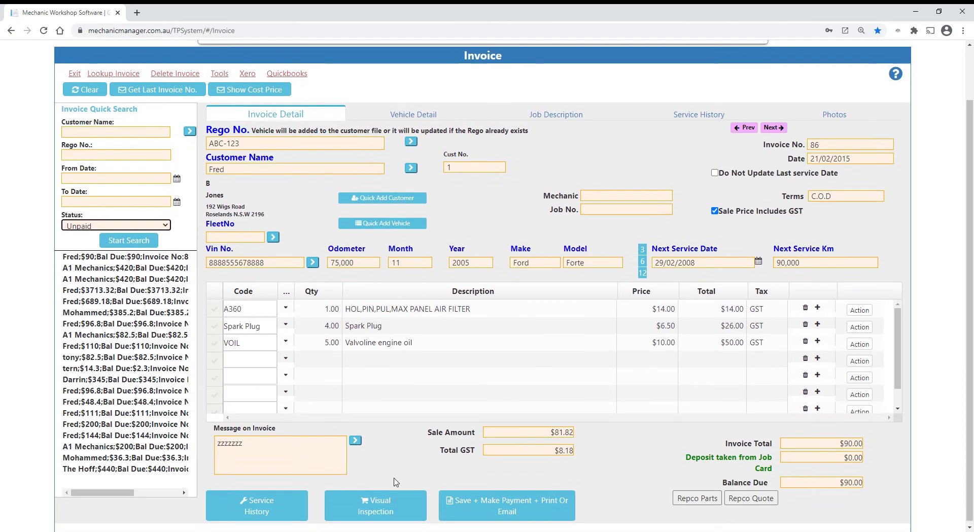
left_click(391, 500)
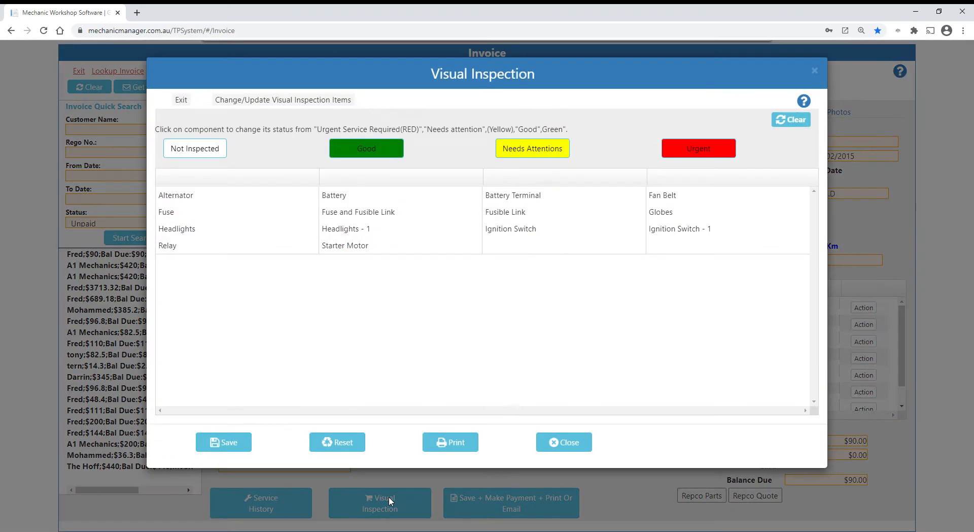
left_click(187, 201)
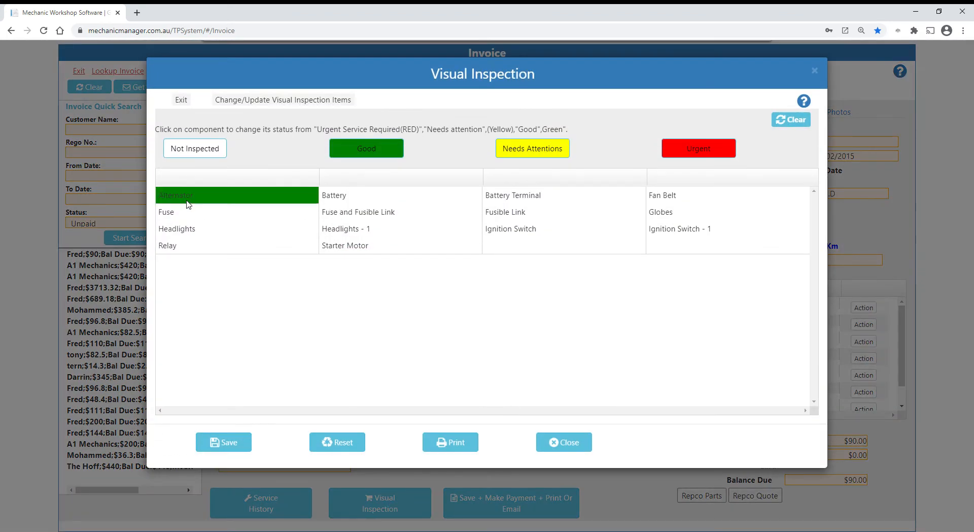
left_click(363, 202)
left_click(363, 202)
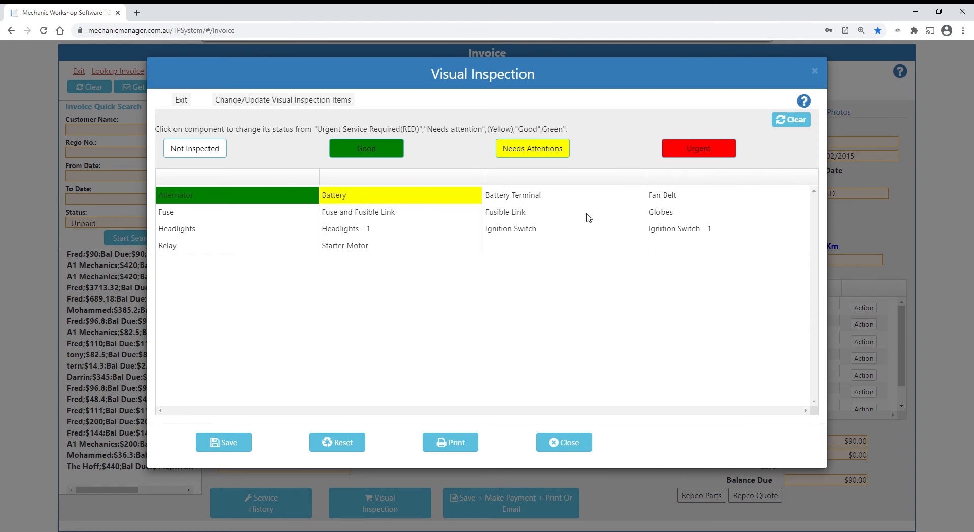
left_click(671, 196)
left_click(671, 196)
left_click(671, 196)
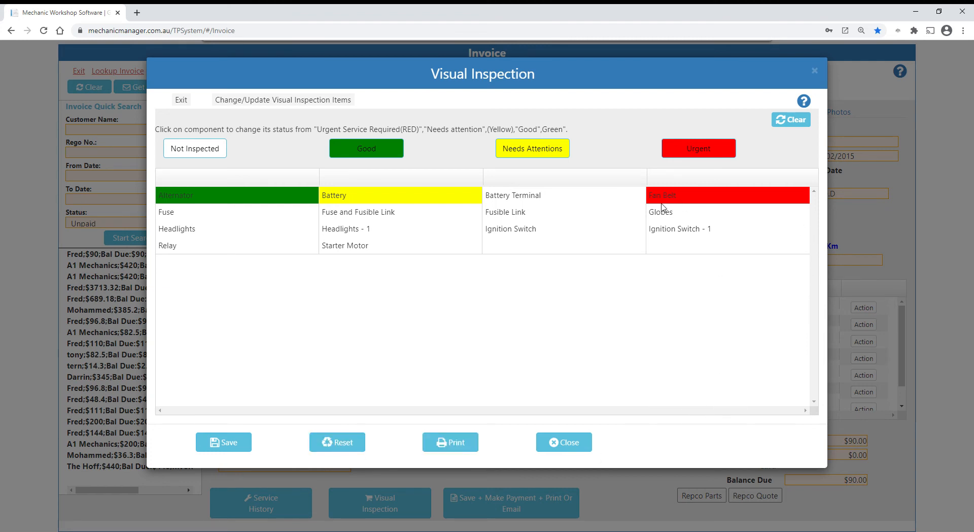
left_click(815, 71)
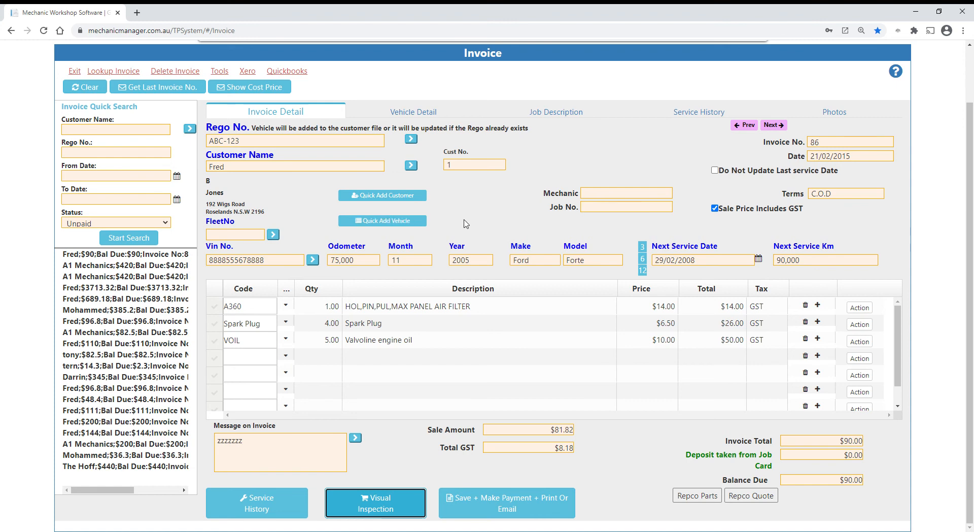
Look through the available sales and purchase reports, including the customer and supplier statements
scroll(466, 217, "up", 2)
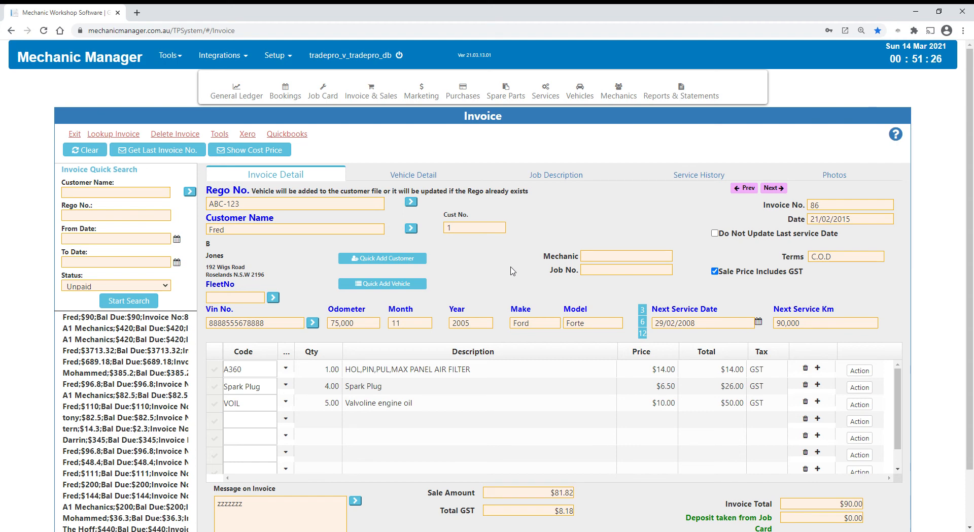
scroll(512, 270, "down", 2)
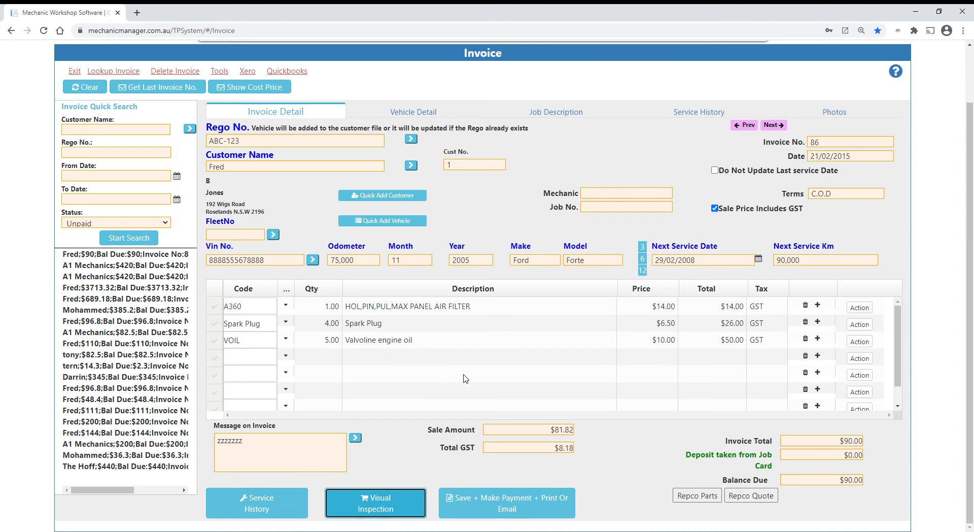
scroll(510, 387, "up", 2)
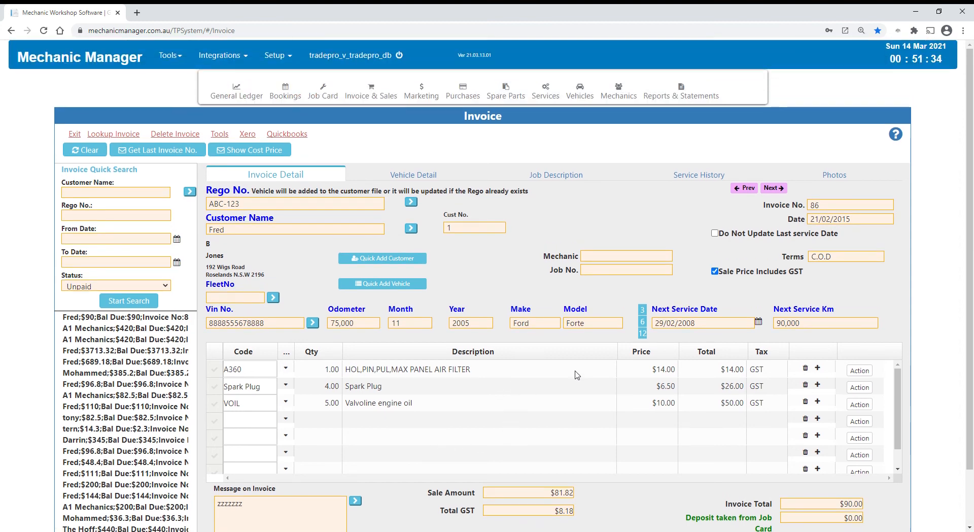
left_click(683, 98)
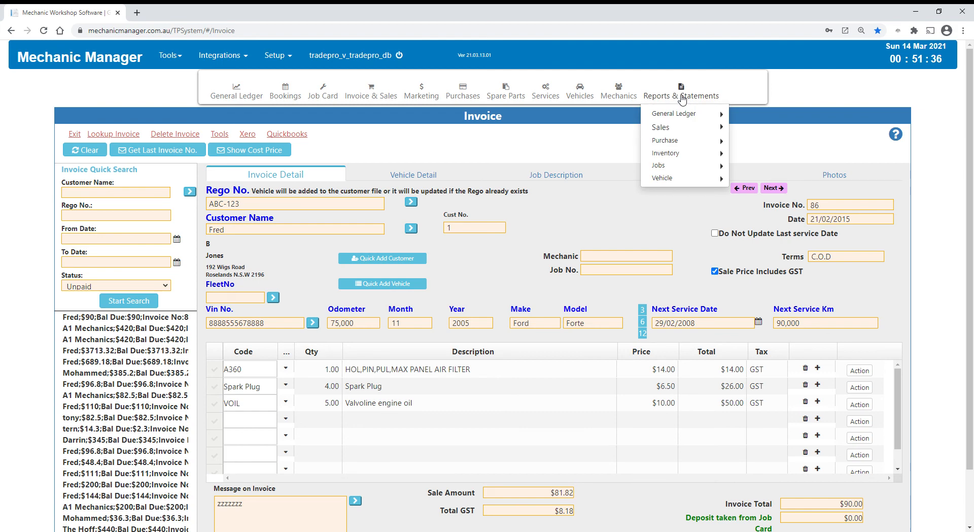
mouse_move(668, 131)
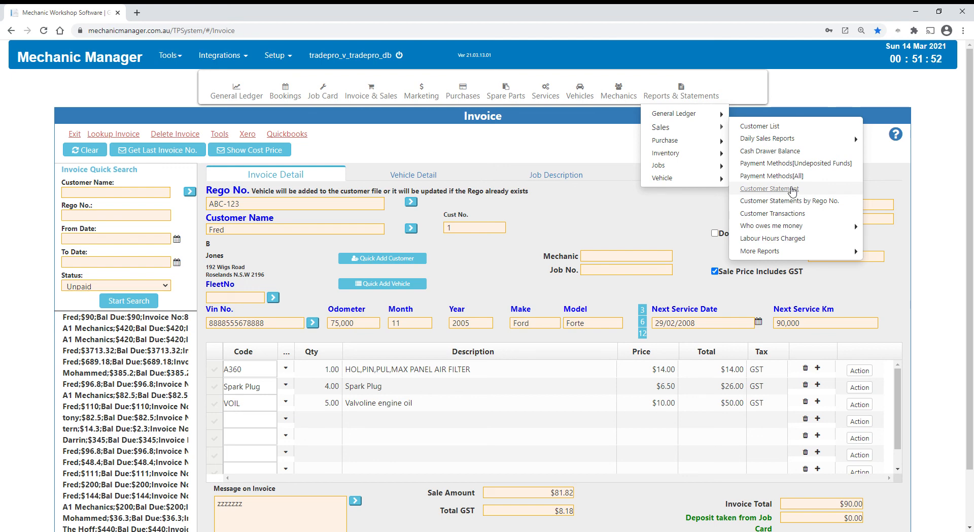
mouse_move(683, 146)
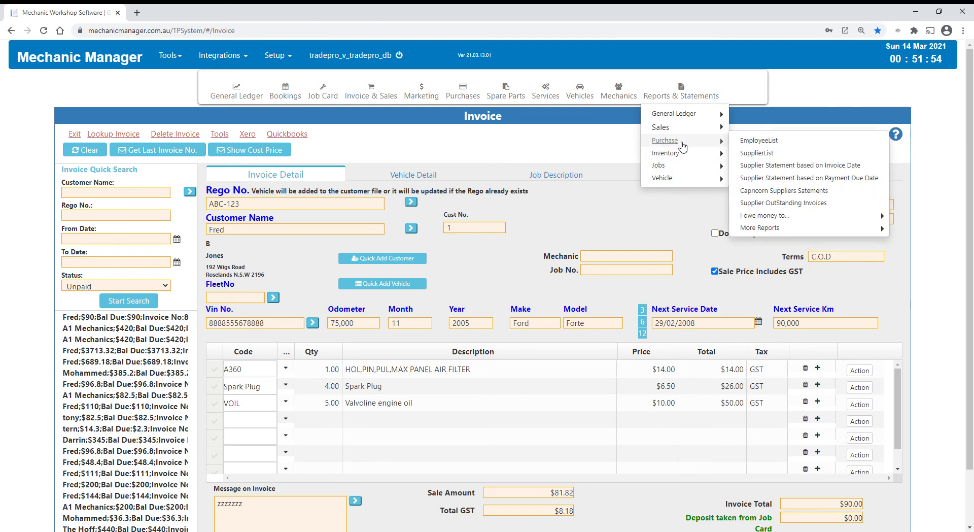